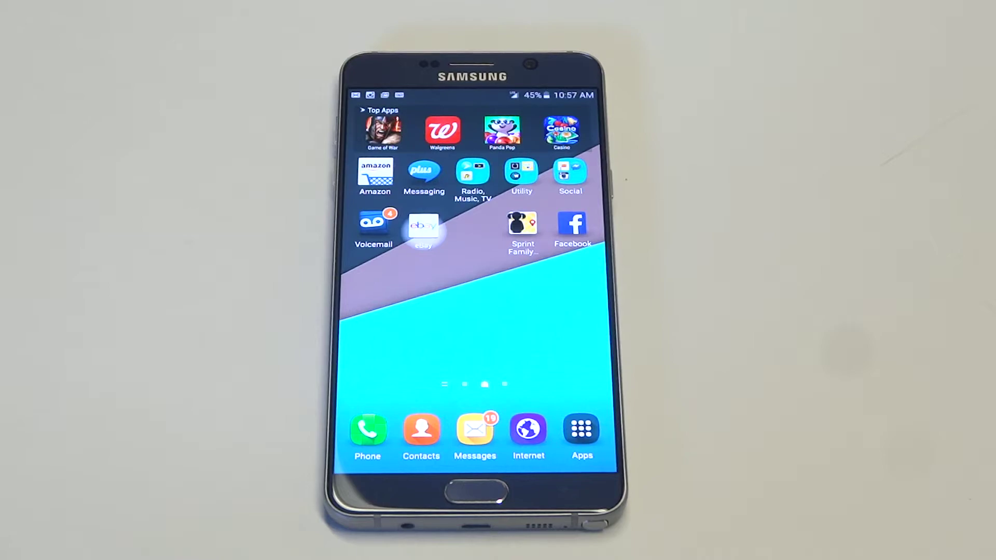
Step: Switch on One-handed input under Settings > Display > One-handed operation
click(583, 429)
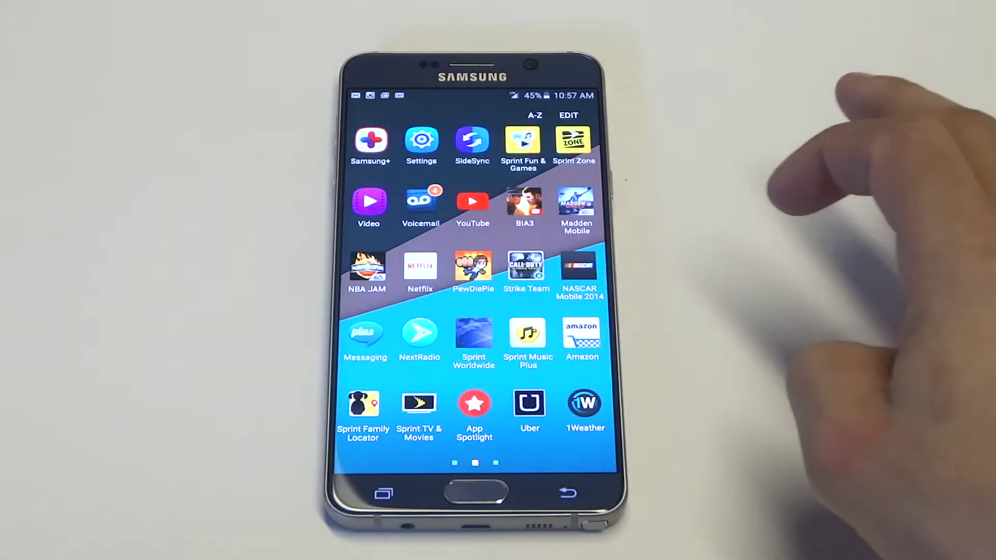
click(420, 141)
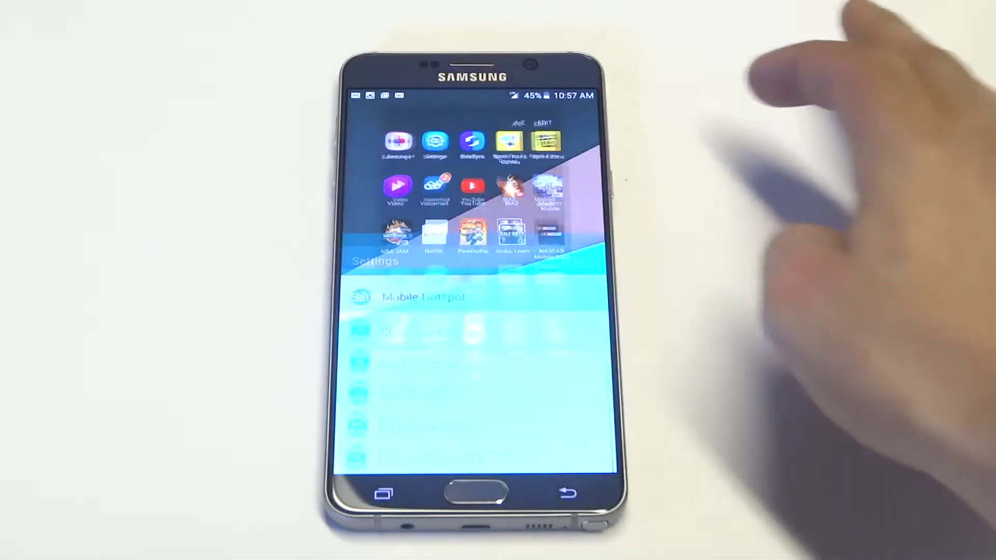
scroll(474, 296, up, 5)
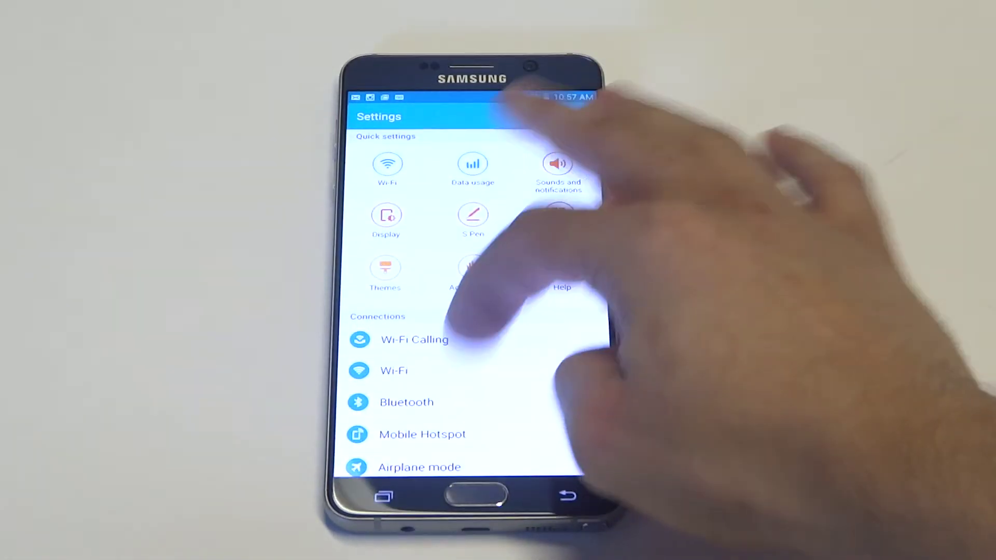
scroll(474, 296, down, 5)
click(400, 347)
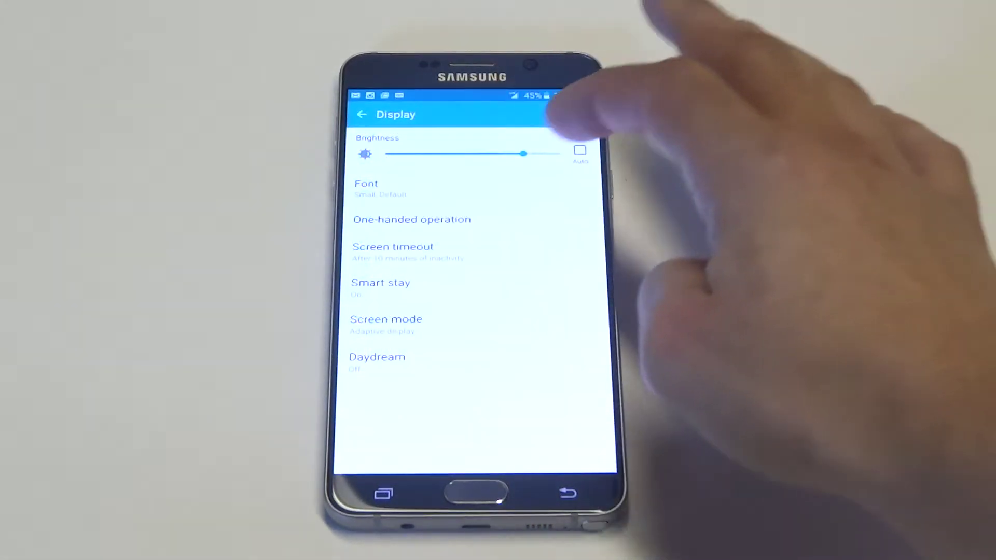
click(411, 220)
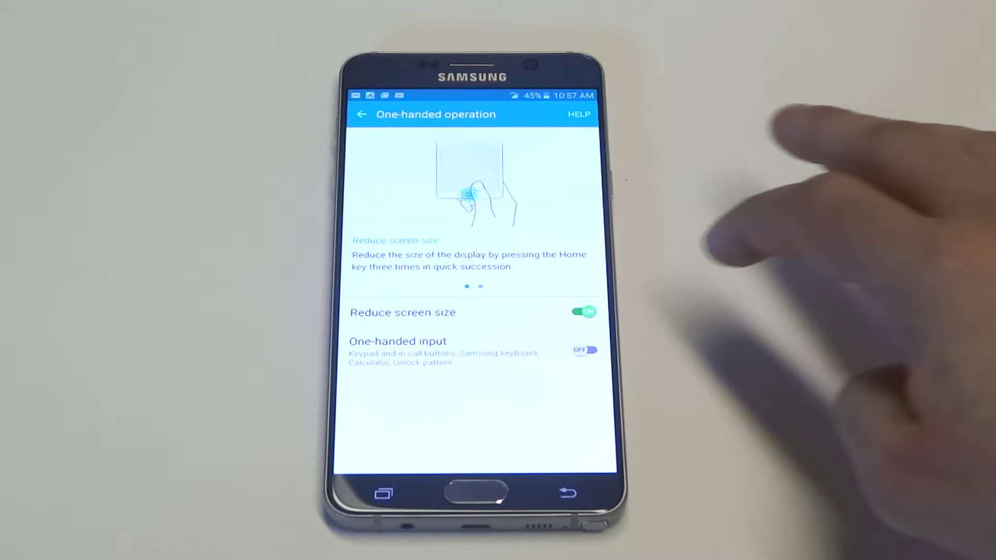
click(584, 352)
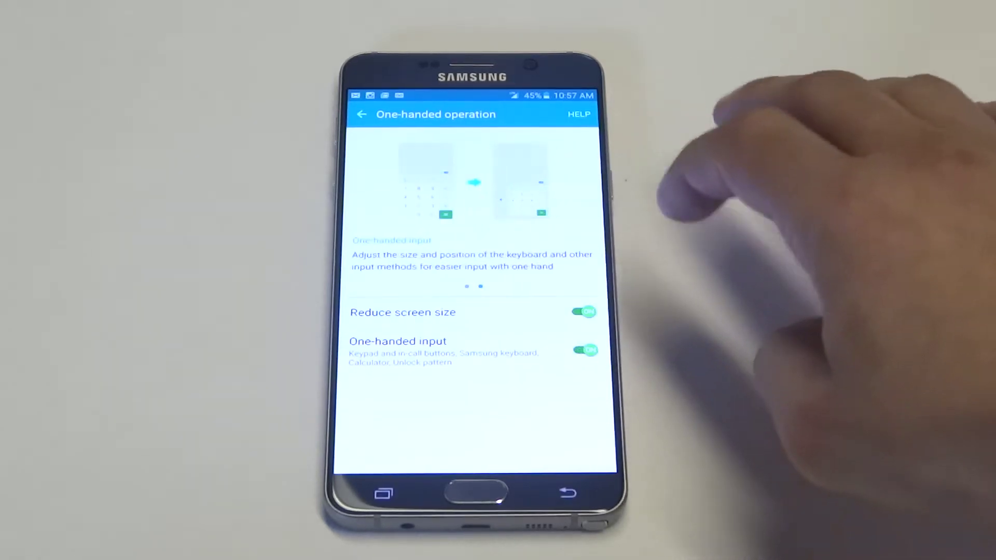
Step: Move from the Jenny conversation to the 40404 conversation and bring up the keyboard on its draft
click(467, 498)
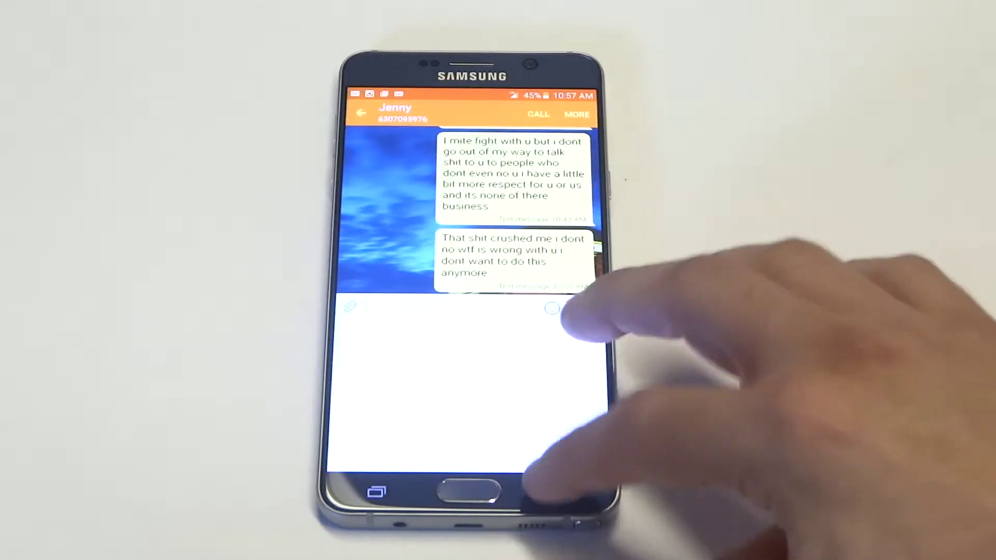
click(560, 492)
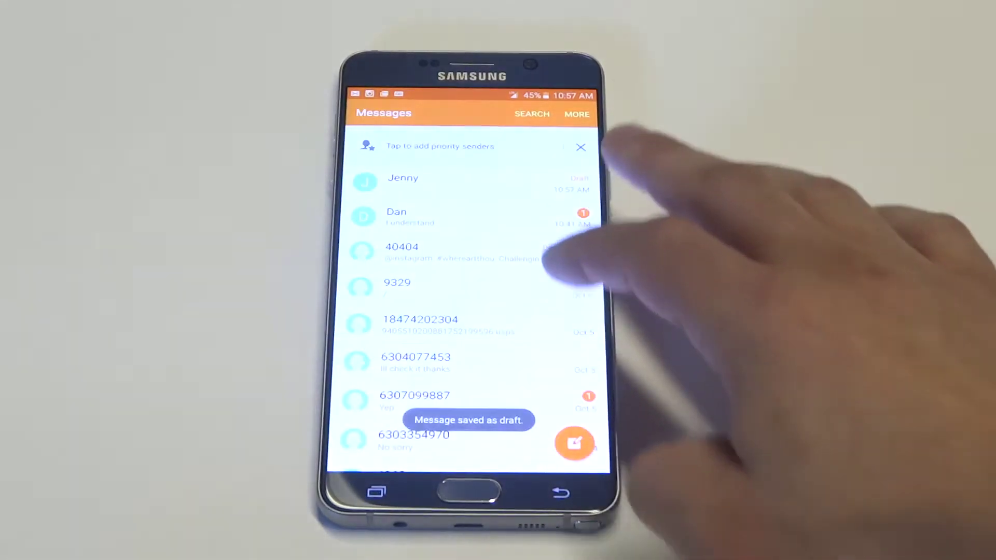
click(435, 245)
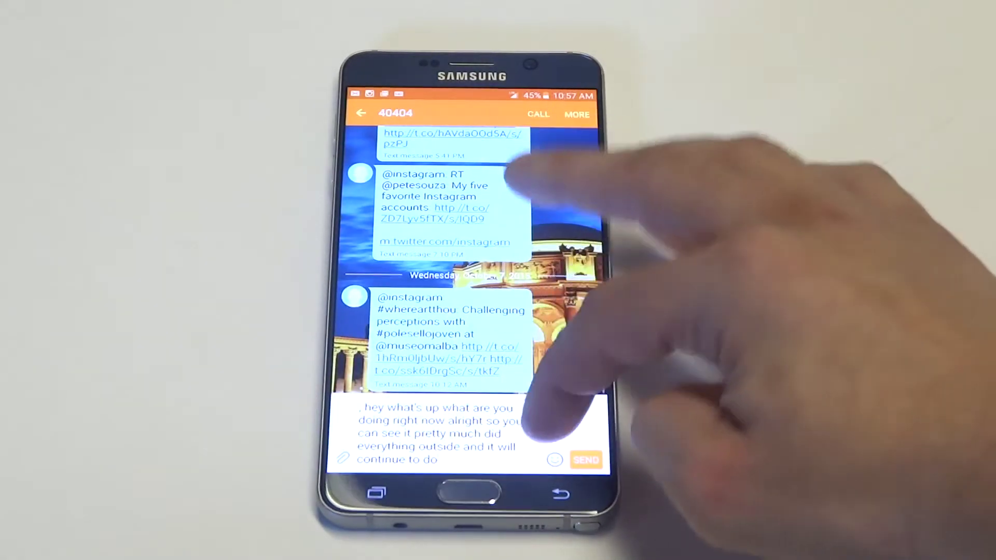
click(467, 428)
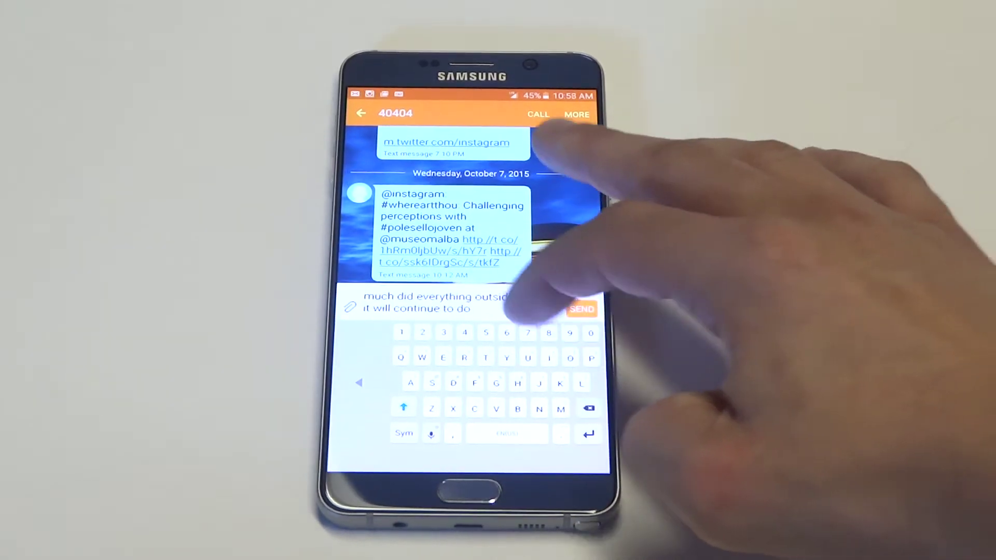
Step: Trim the draft to 'nd it will continue to do', then shift the keyboard left and right
click(589, 407)
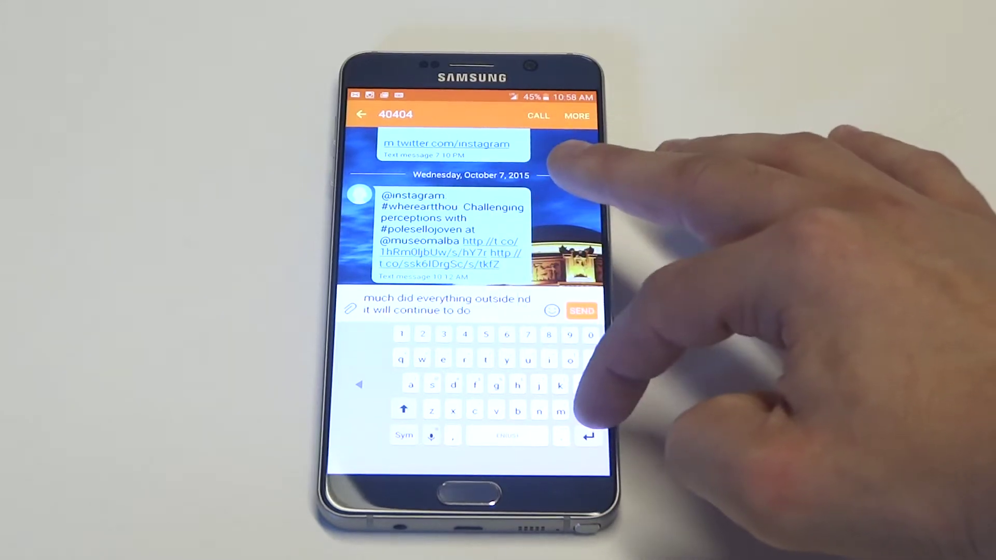
click(588, 408)
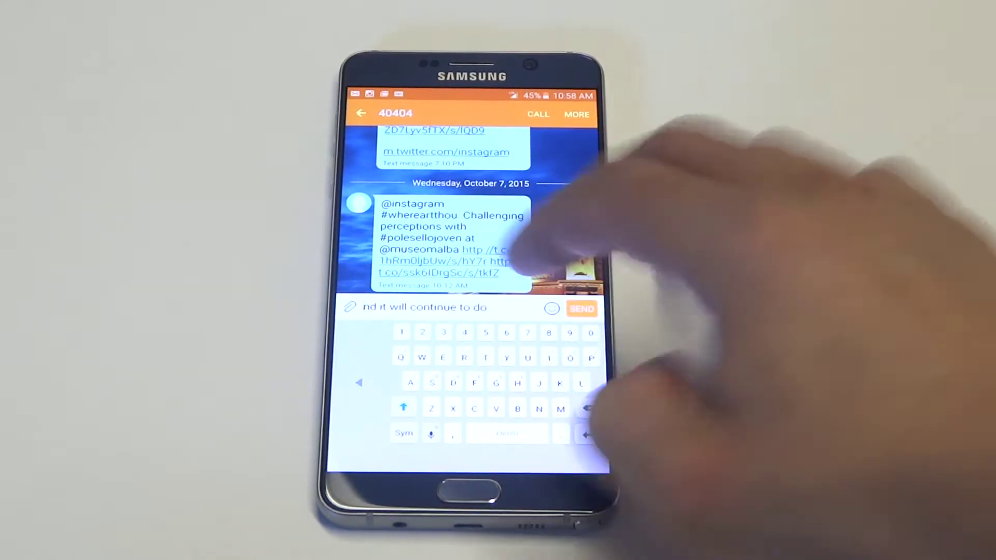
click(358, 382)
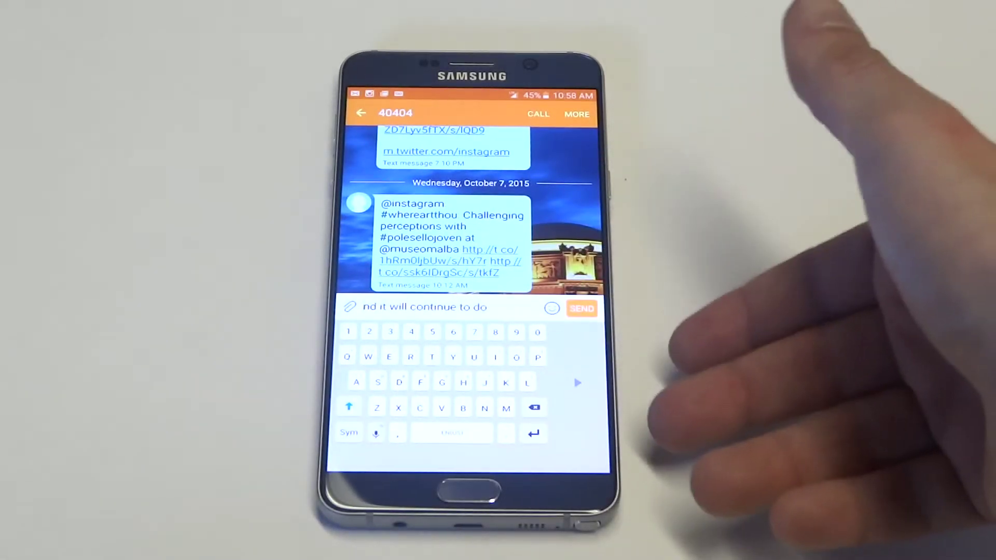
click(588, 385)
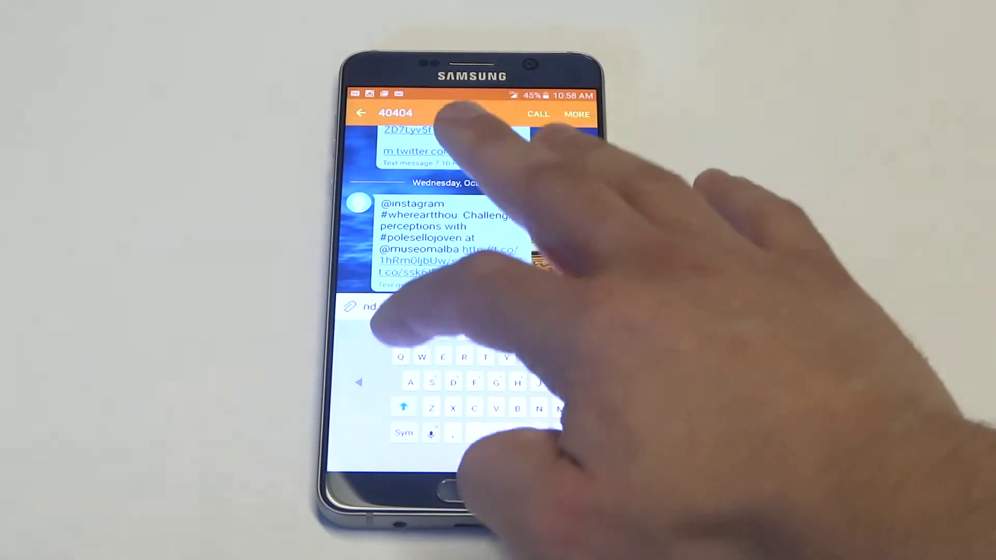
Step: Shift the keyboard left and right again, then switch One-handed input off and return home
click(358, 384)
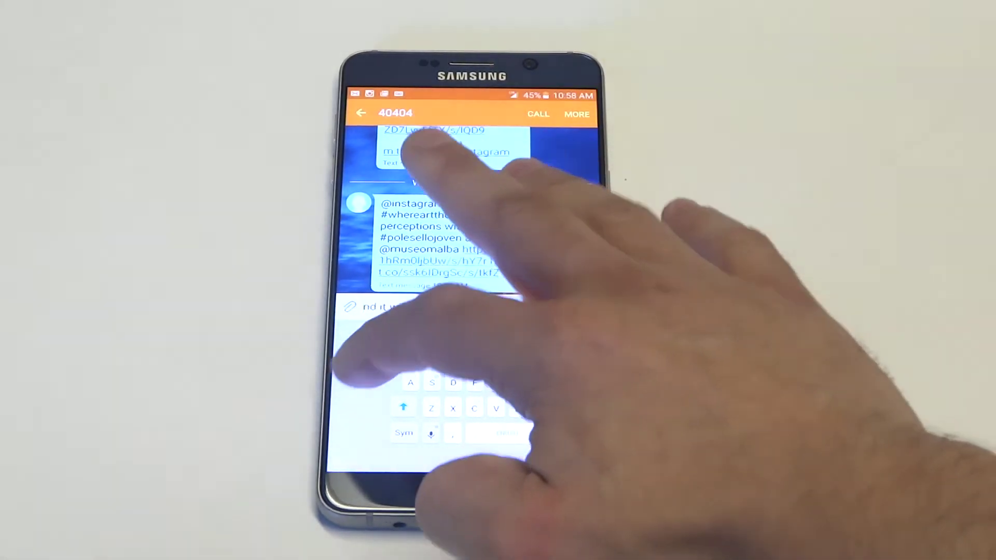
click(577, 381)
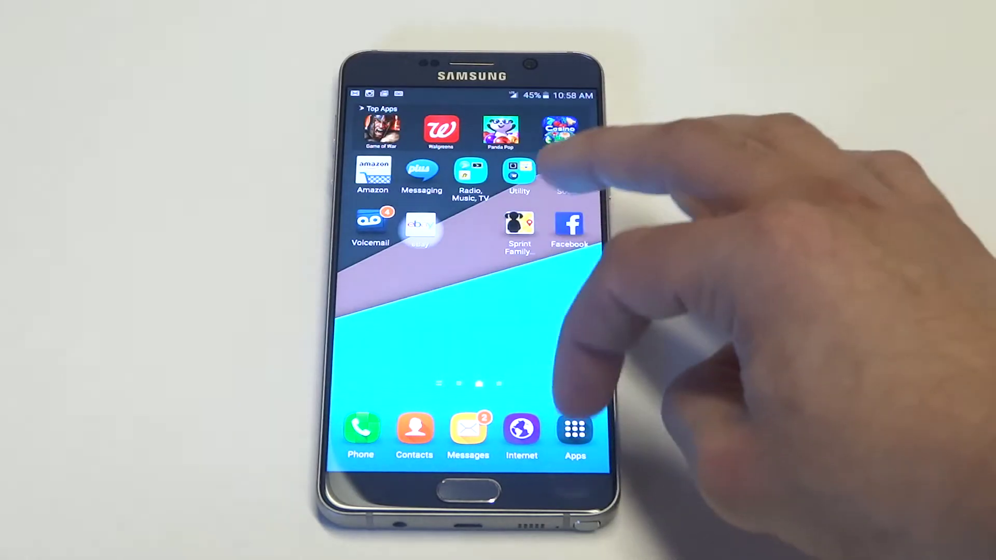
click(574, 422)
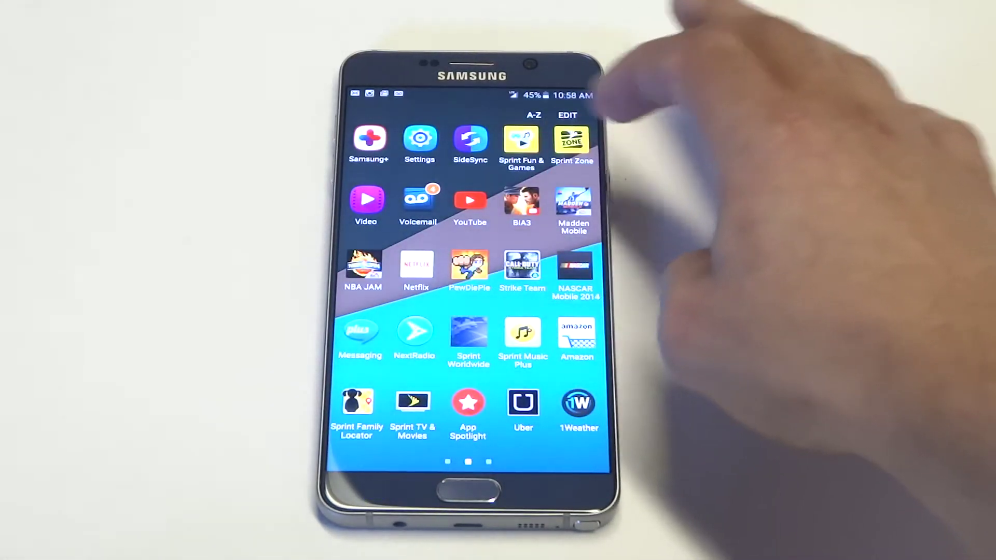
click(419, 138)
scroll(467, 295, down, 3)
scroll(467, 295, down, 3)
scroll(467, 295, up, 3)
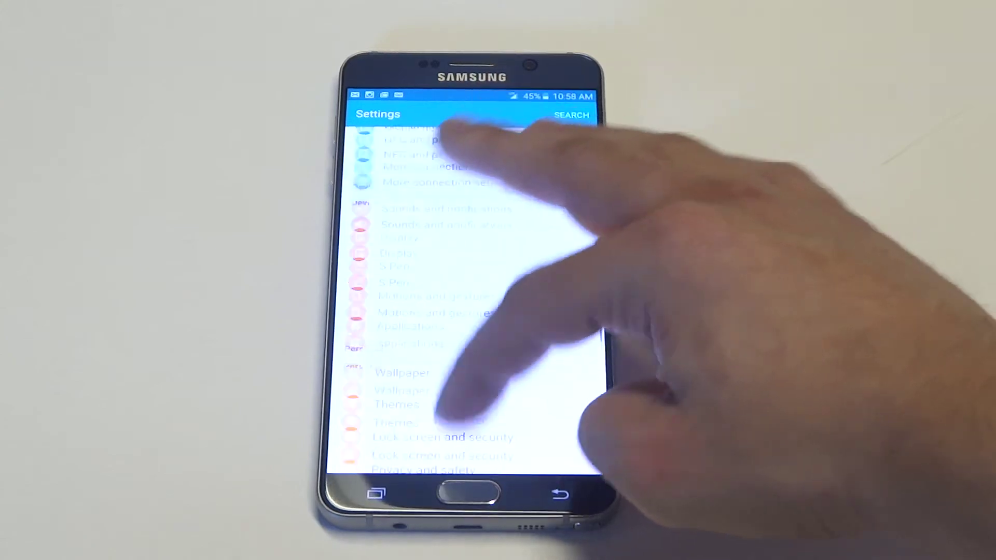
scroll(466, 296, up, 3)
scroll(466, 296, down, 3)
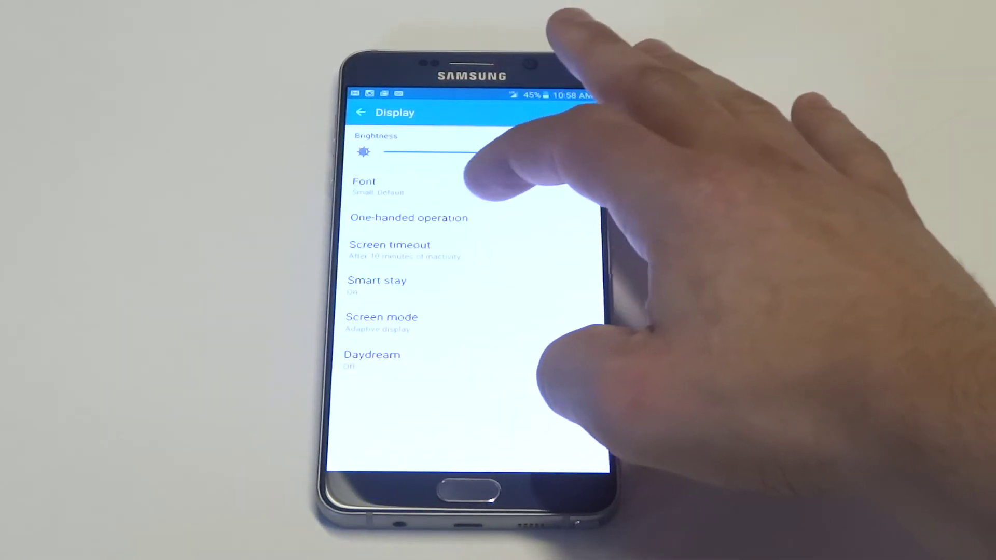
click(408, 218)
click(579, 349)
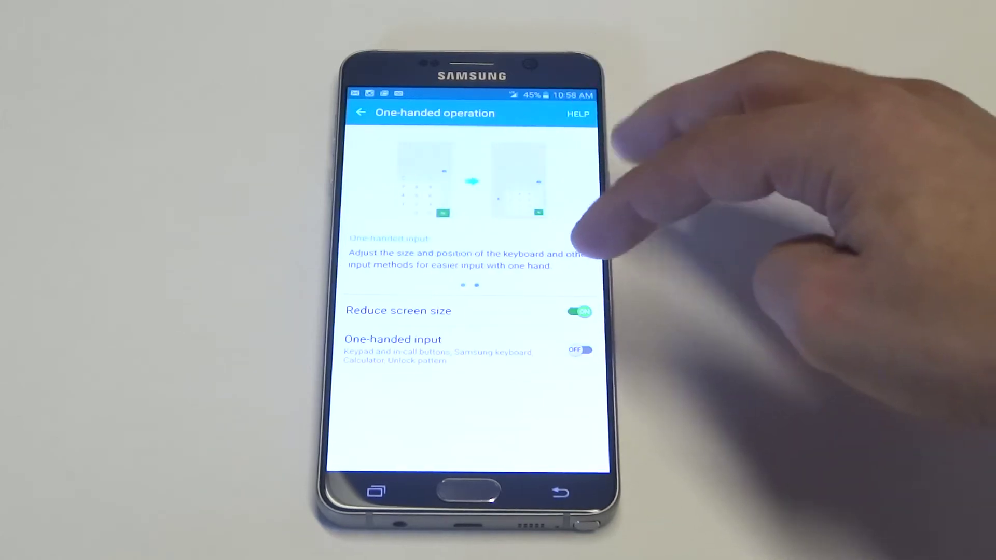
click(467, 490)
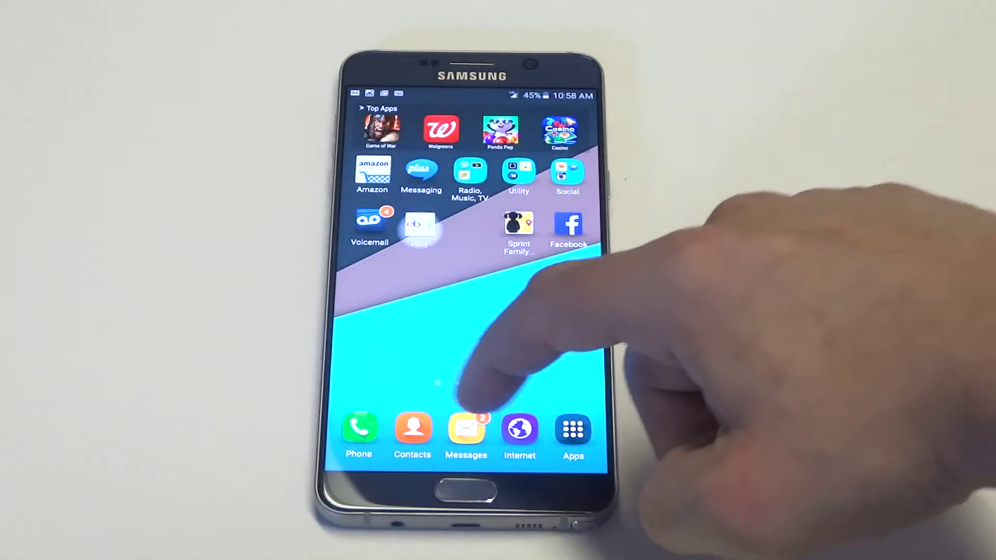
click(466, 429)
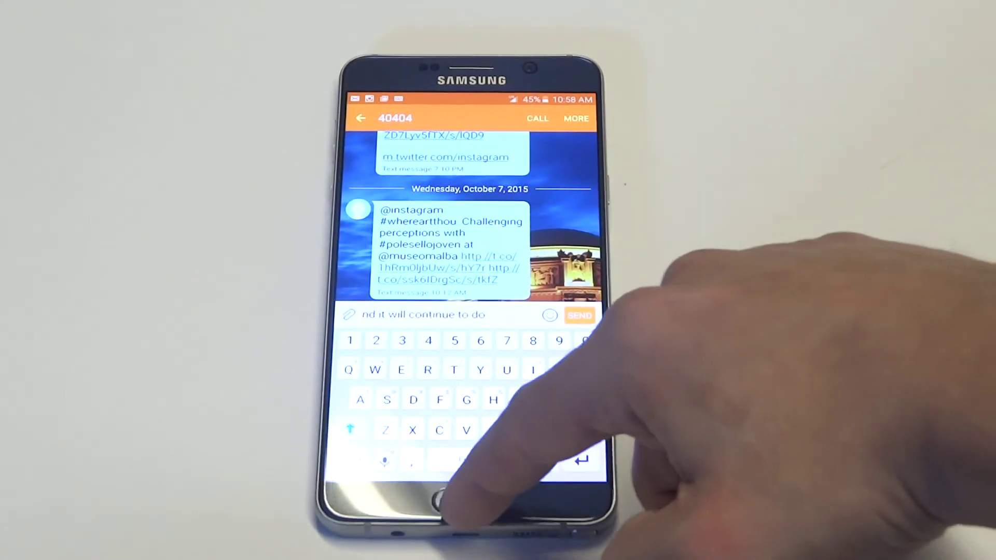
click(464, 492)
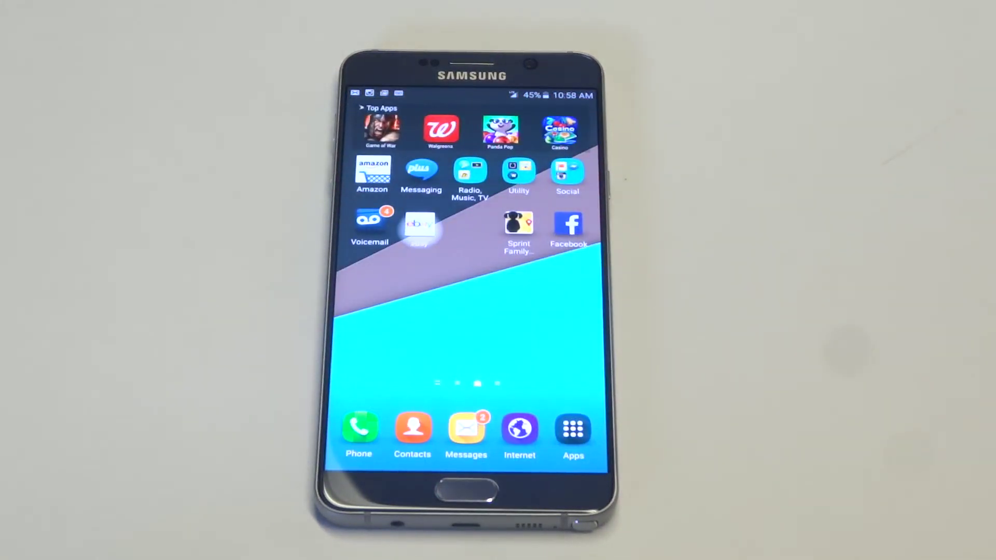